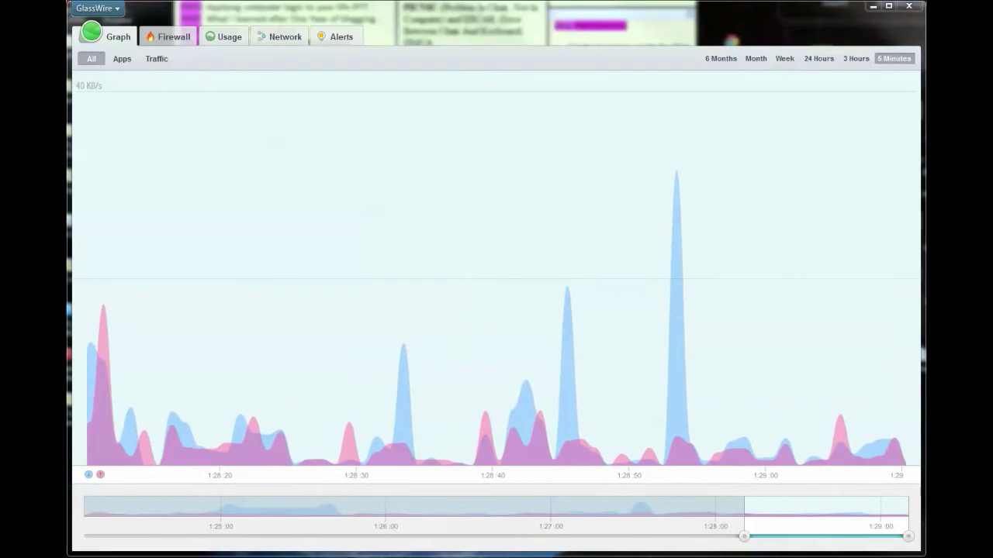
Glance at the Firewall list, return to the traffic graph, and reposition the window
{"action": "left_click", "coordinate": [163, 37]}
{"action": "left_click", "coordinate": [119, 37]}
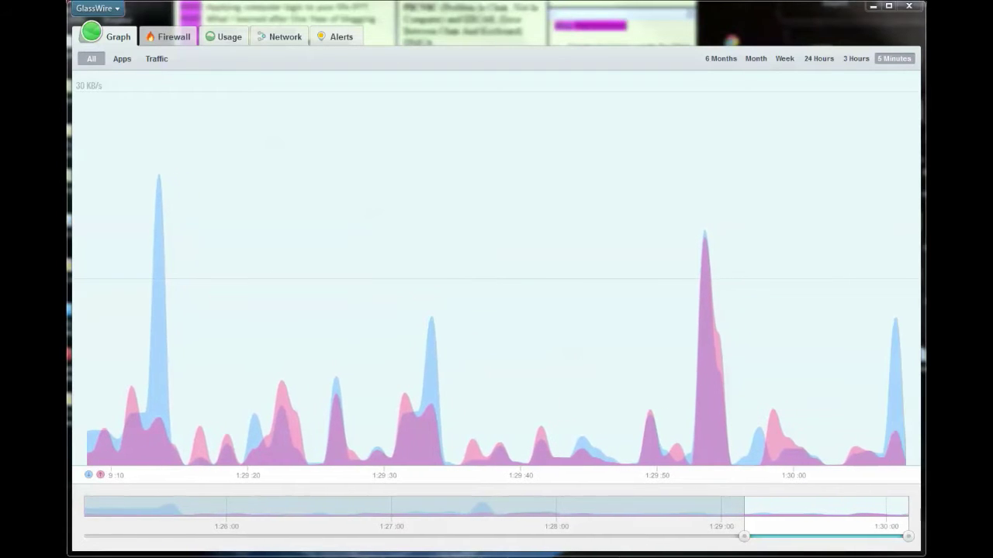
{"action": "left_click_drag", "start_coordinate": [649, 91], "coordinate": [512, 6]}
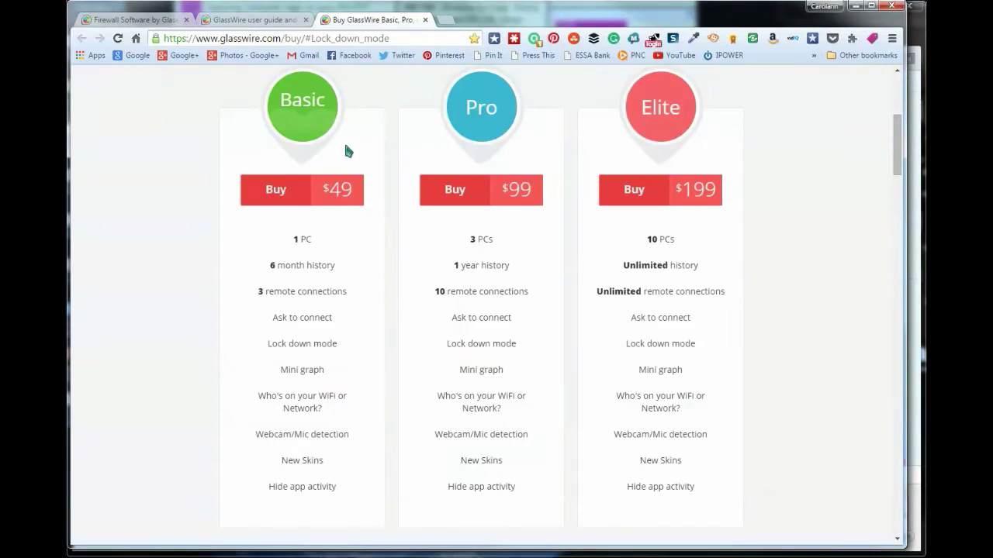
Scroll through the Basic, Pro and Elite pricing cards, then drag Chrome to the right
{"action": "scroll", "coordinate": [133, 183], "scroll_direction": "up", "scroll_amount": 1}
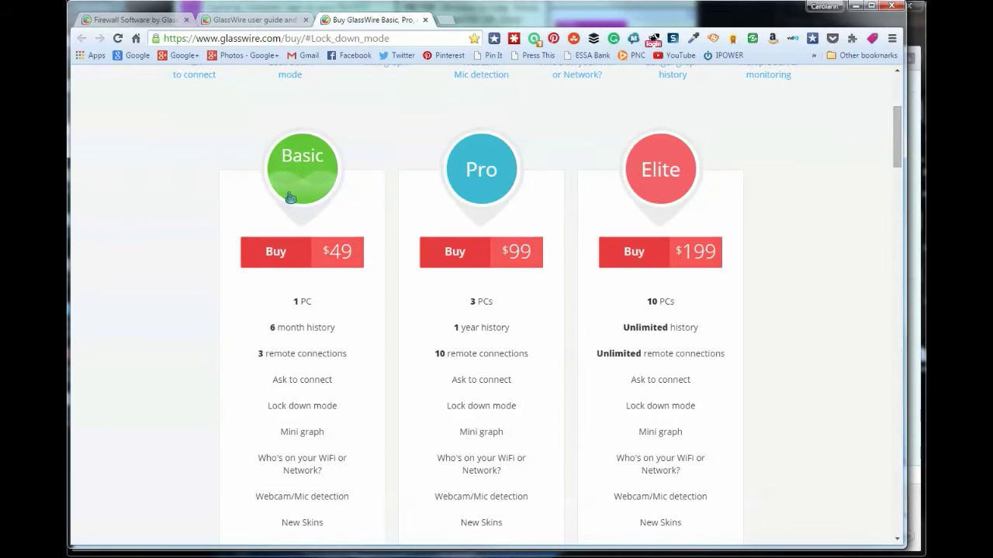
{"action": "scroll", "coordinate": [228, 208], "scroll_direction": "down", "scroll_amount": 1}
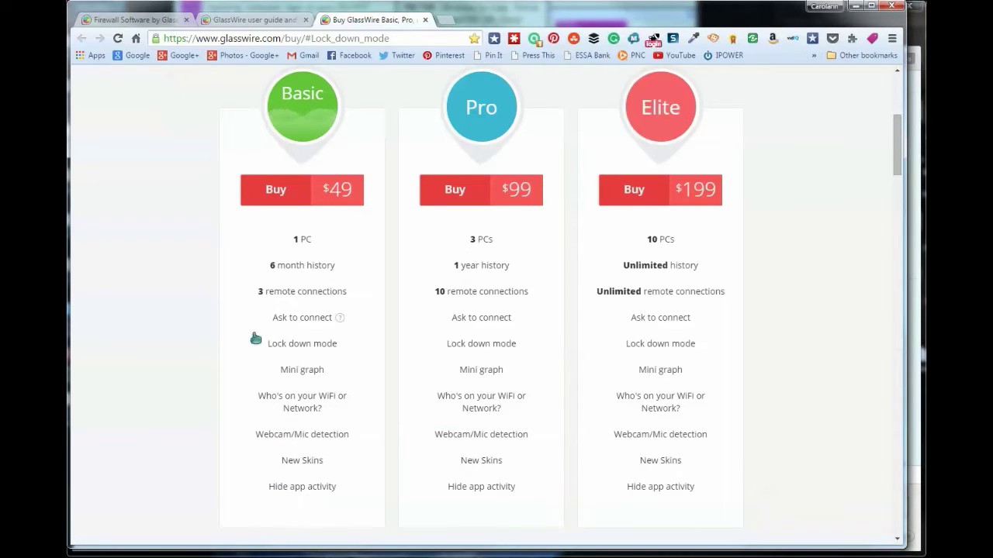
{"action": "scroll", "coordinate": [194, 213], "scroll_direction": "up", "scroll_amount": 1}
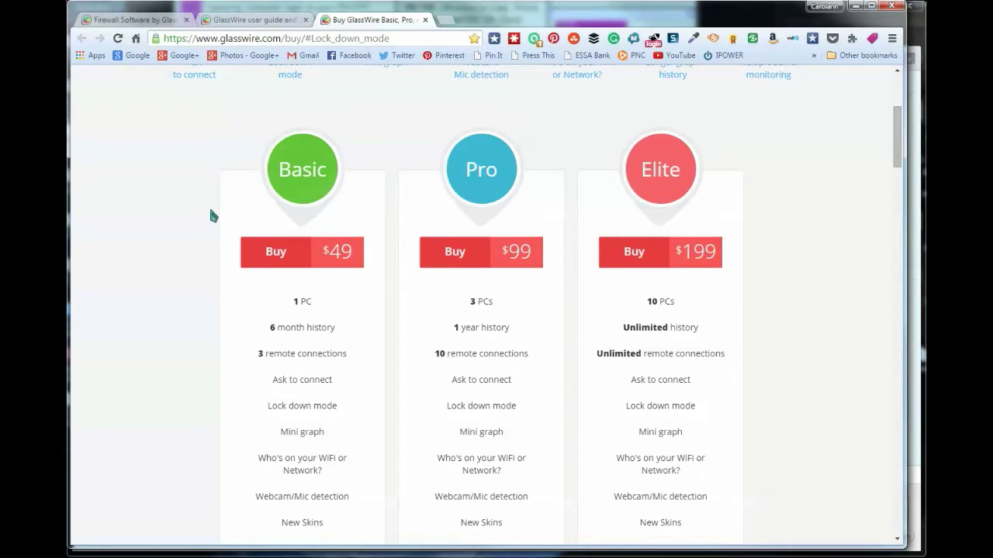
{"action": "scroll", "coordinate": [209, 205], "scroll_direction": "down", "scroll_amount": 1}
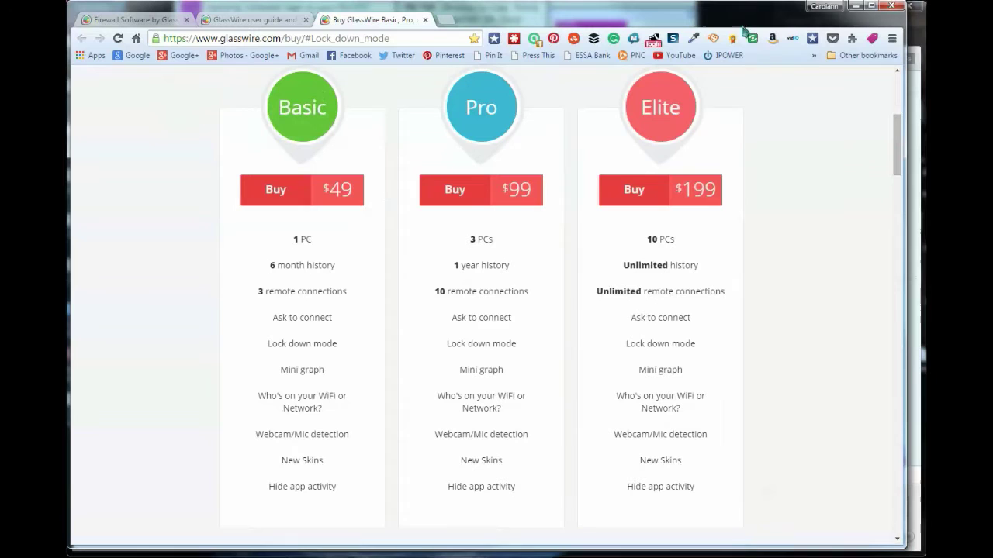
{"action": "left_click_drag", "start_coordinate": [718, 15], "coordinate": [992, 49]}
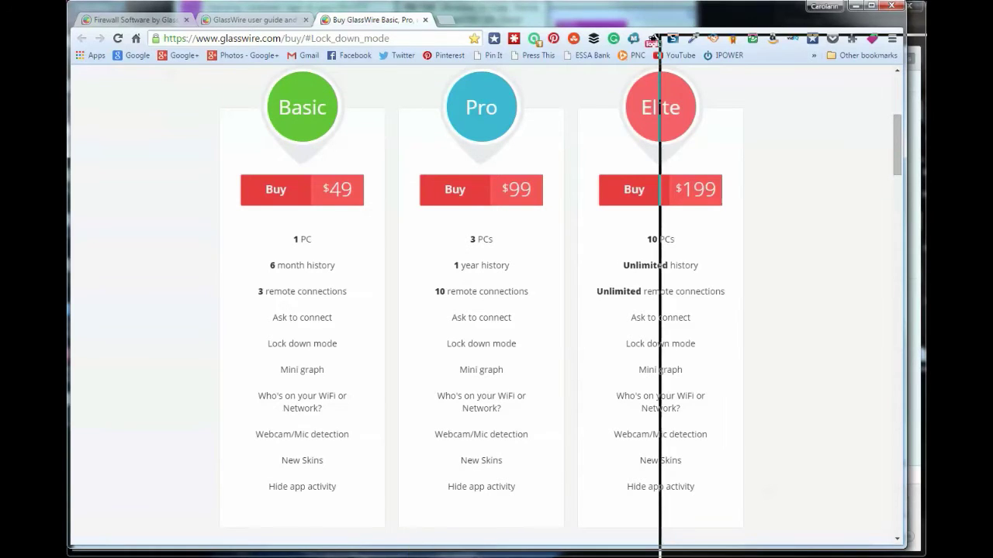
Bring GlassWire back in front of Chrome with Alt+Tab, showing its 80 KB/s live graph
{"action": "key", "text": "alt+Tab"}
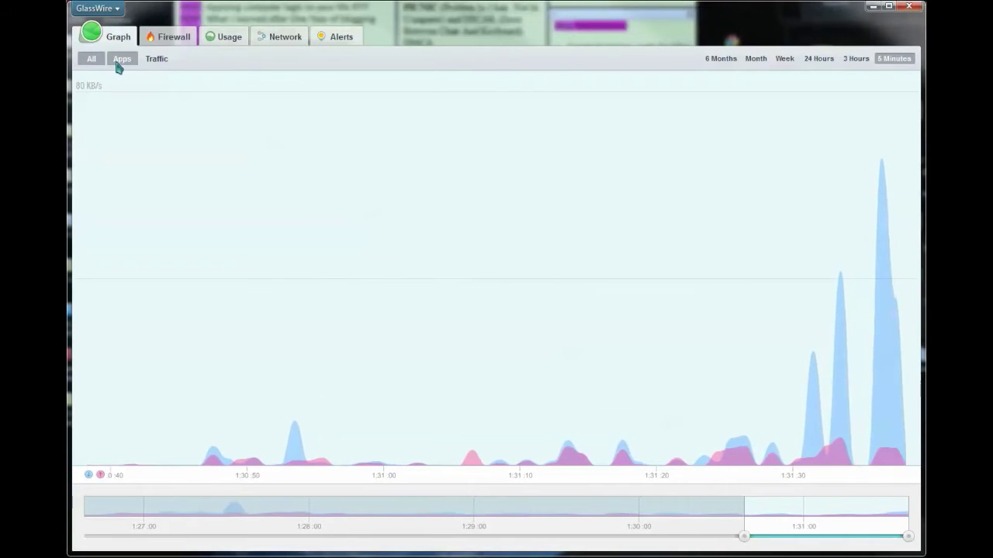
Graph traffic per app: Google Chrome, Windows Media Player Network Sharing Service and avast! Service
{"action": "left_click", "coordinate": [118, 65]}
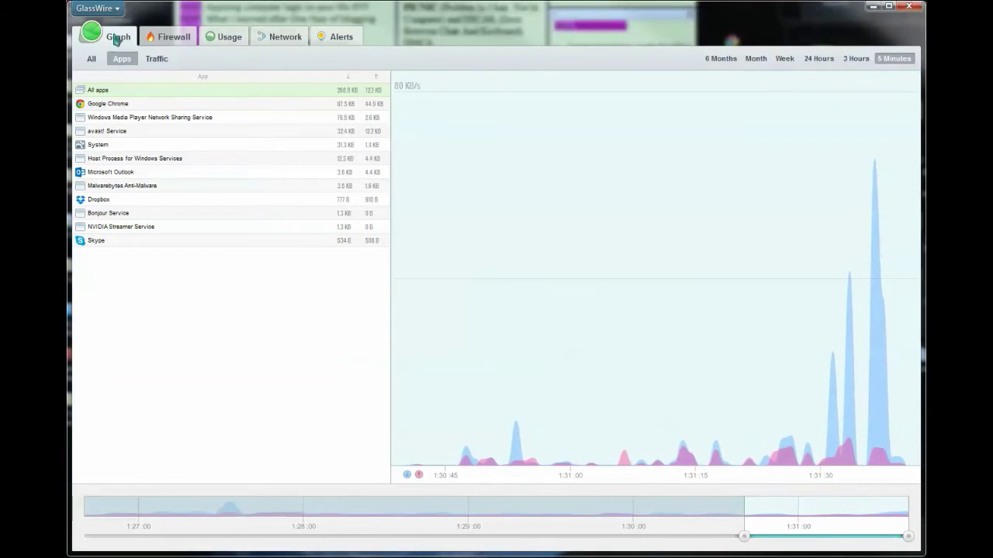
{"action": "left_click", "coordinate": [119, 106]}
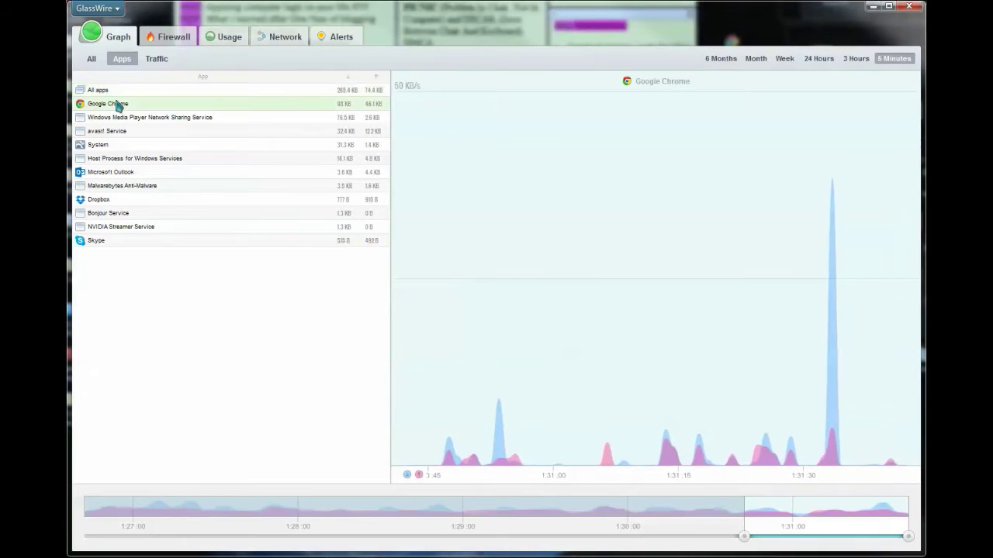
{"action": "left_click", "coordinate": [122, 118]}
{"action": "left_click", "coordinate": [122, 132]}
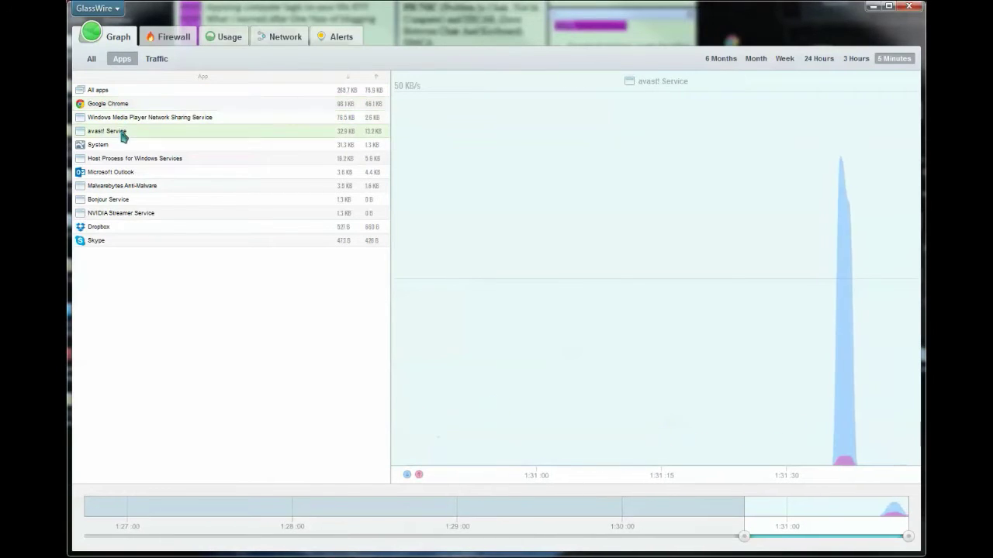
{"action": "left_click", "coordinate": [126, 106]}
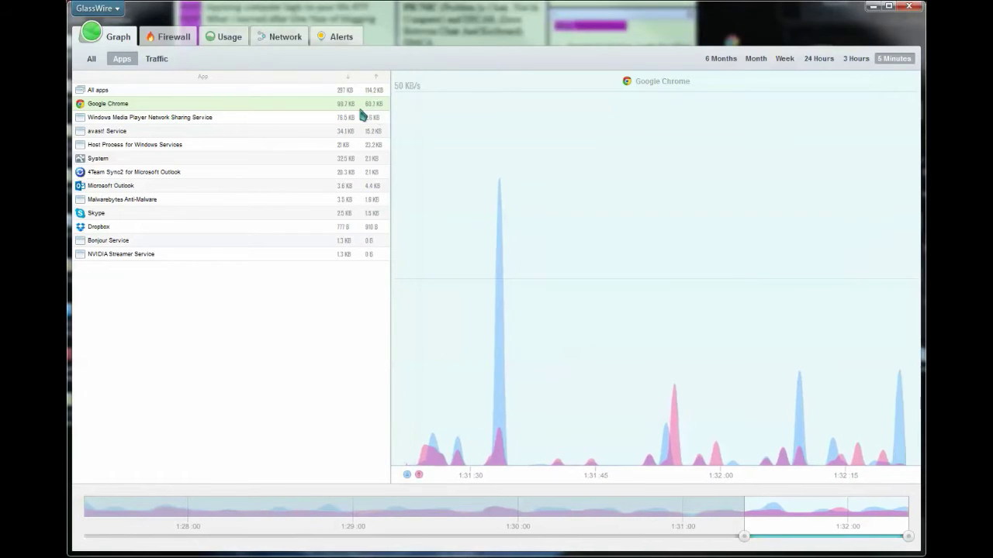
{"action": "left_click", "coordinate": [124, 134]}
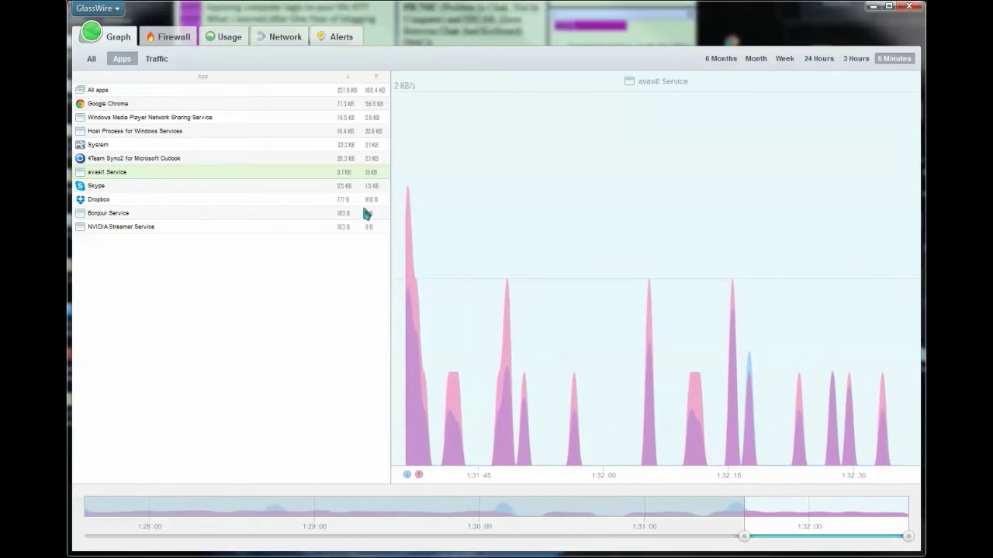
Graph traffic by protocol, picking HTTPS then Other, and bring up the firewall list
{"action": "left_click", "coordinate": [156, 59]}
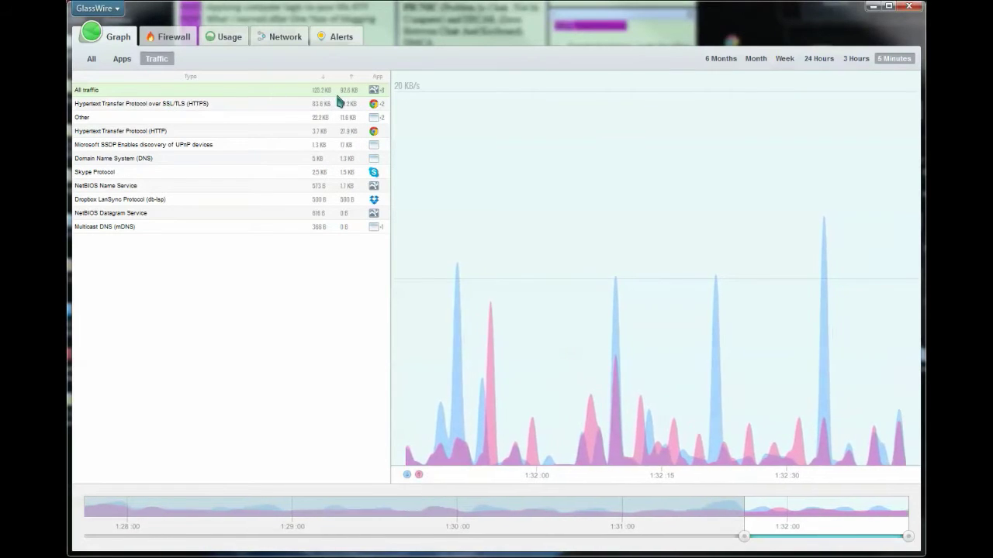
{"action": "left_click", "coordinate": [133, 106]}
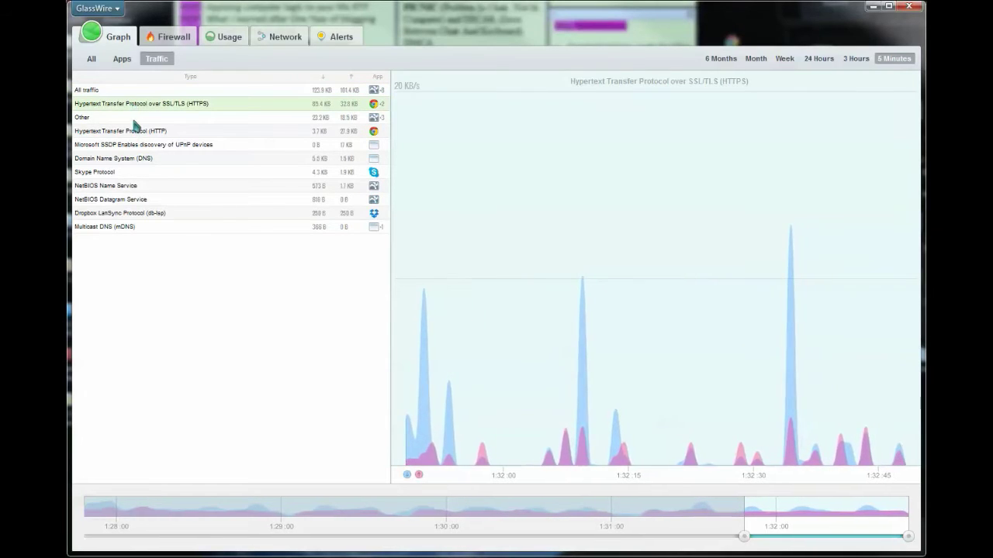
{"action": "left_click", "coordinate": [134, 121]}
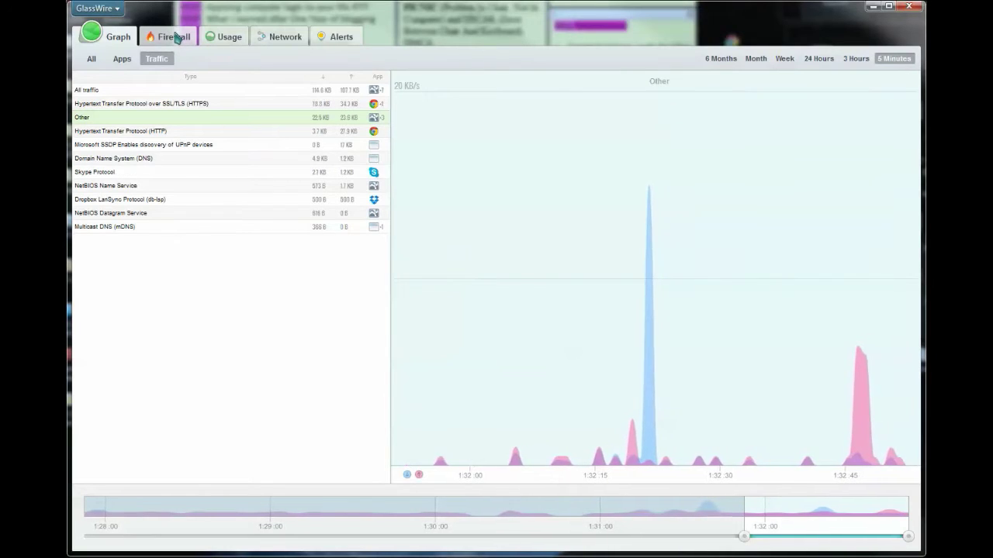
{"action": "left_click", "coordinate": [175, 37]}
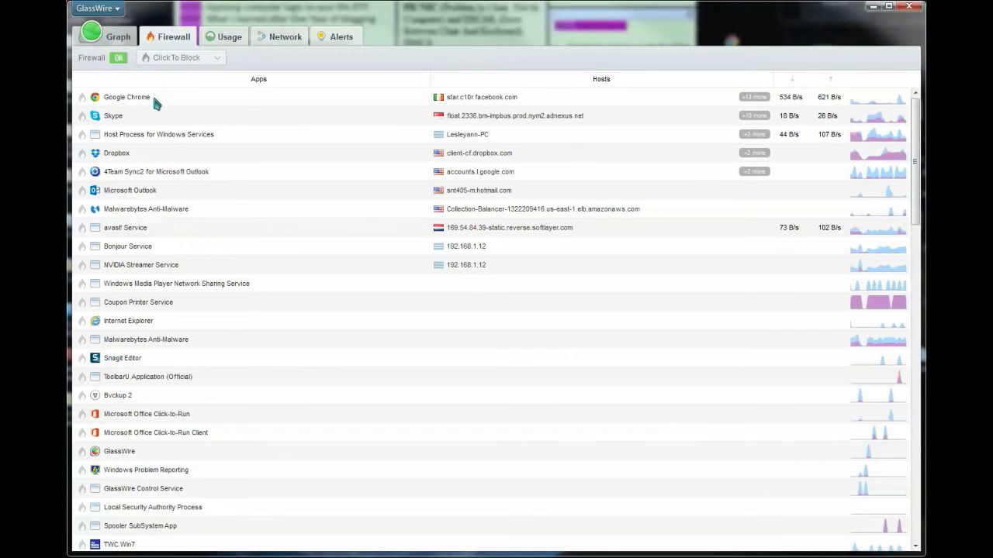
Leave the Click To Block firewall mode unchanged and show today's Usage by protocol
{"action": "left_click", "coordinate": [218, 59]}
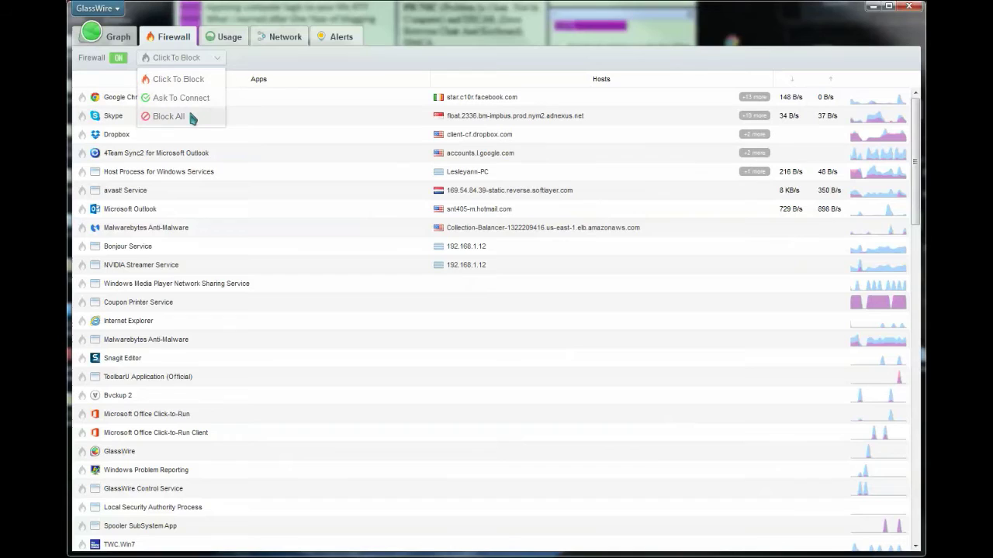
{"action": "left_click", "coordinate": [359, 65]}
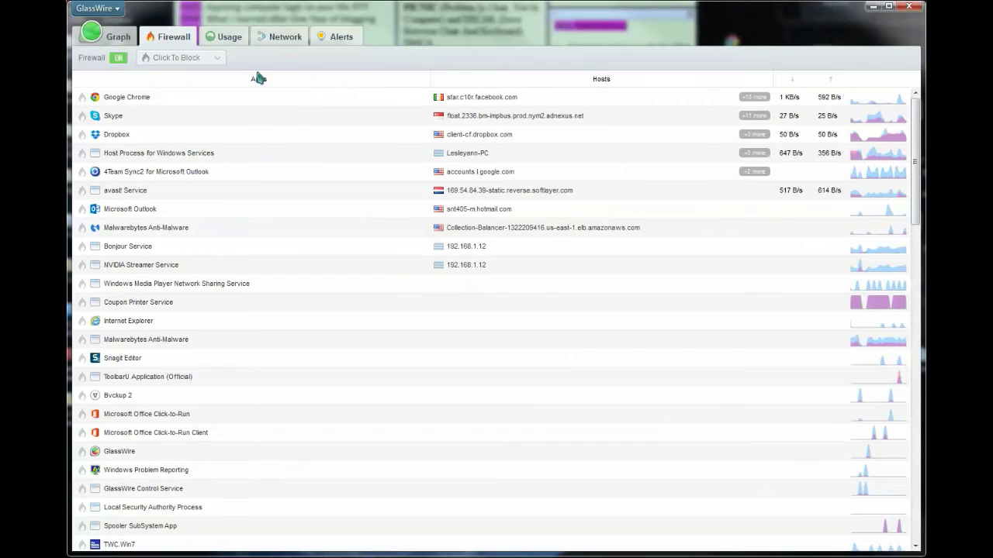
{"action": "left_click", "coordinate": [213, 40]}
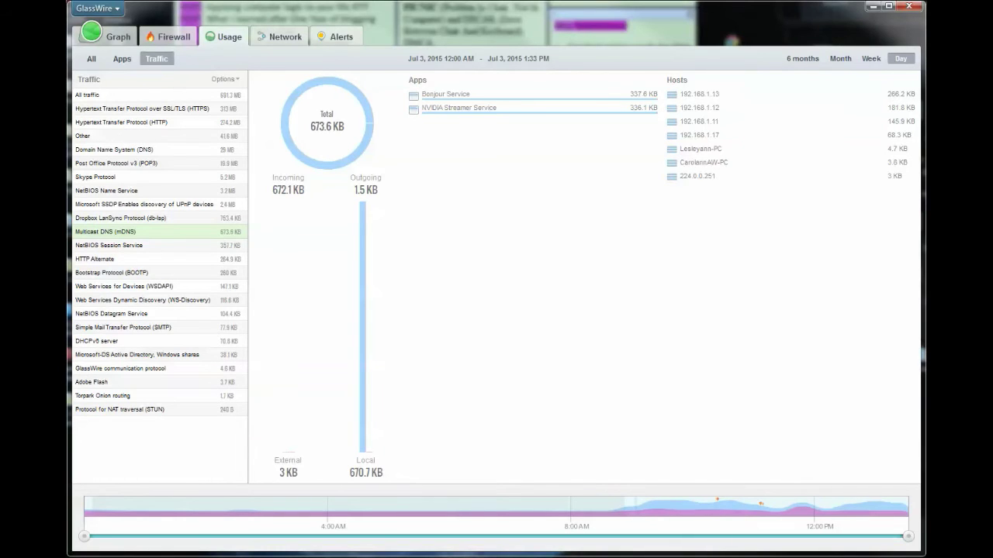
Show all of today's usage, then per-app usage for Google Chrome and Microsoft Outlook
{"action": "left_click", "coordinate": [95, 61]}
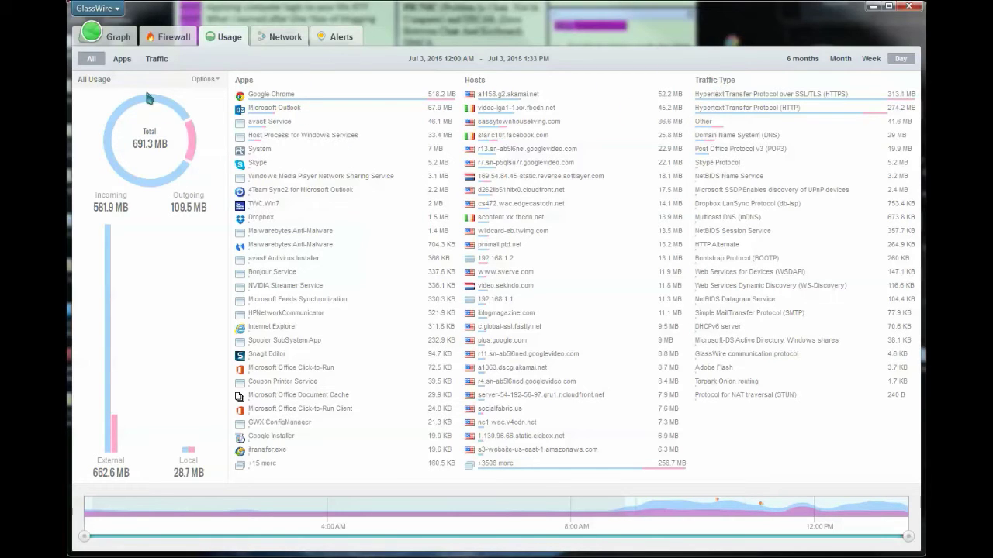
{"action": "left_click", "coordinate": [127, 62]}
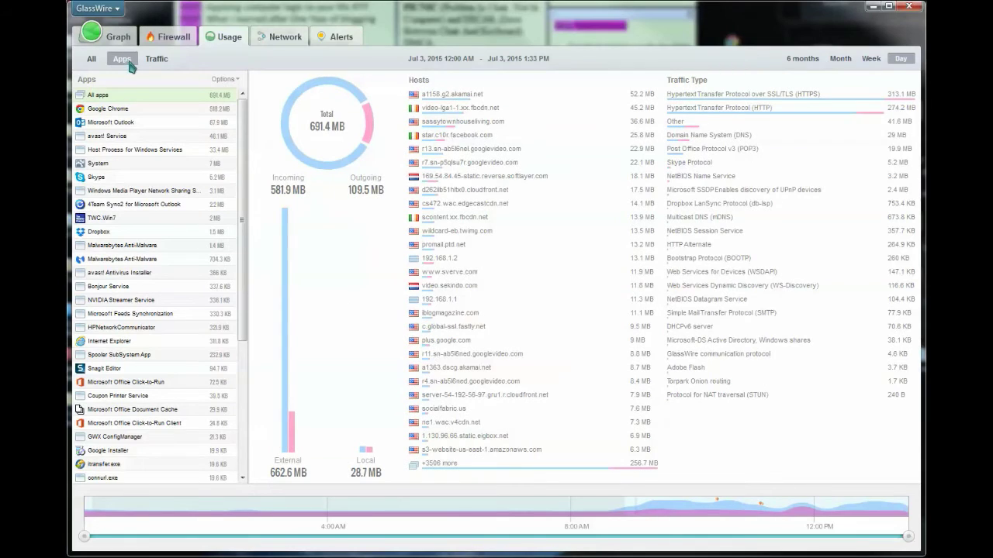
{"action": "left_click", "coordinate": [116, 113]}
{"action": "left_click", "coordinate": [116, 124]}
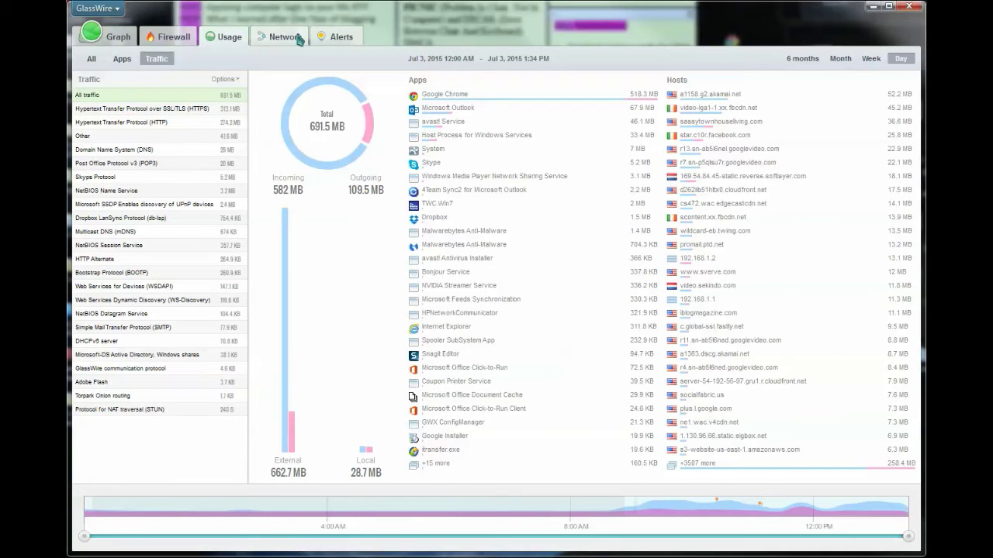
Open the alerts list and try grouping by Date, App, then Type
{"action": "left_click", "coordinate": [345, 43]}
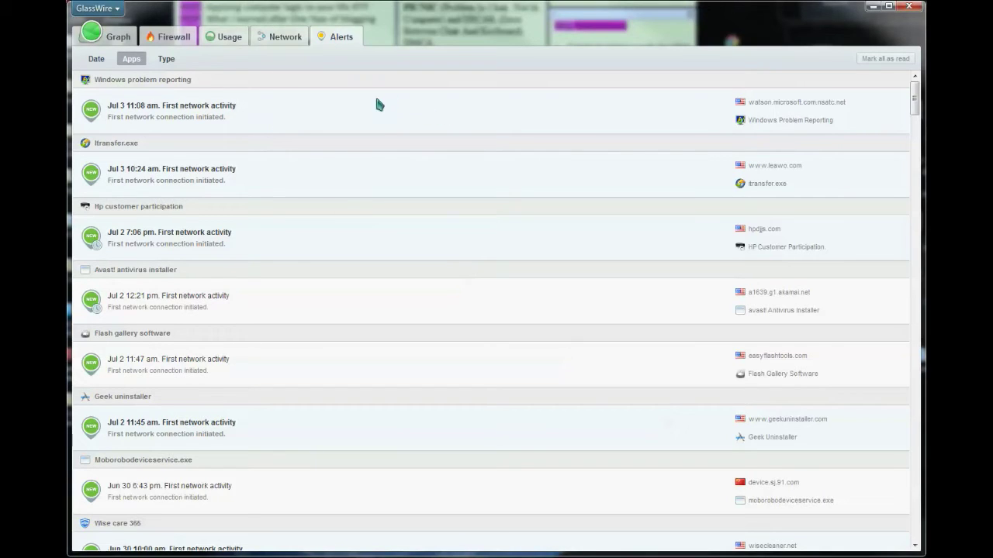
{"action": "left_click", "coordinate": [104, 59]}
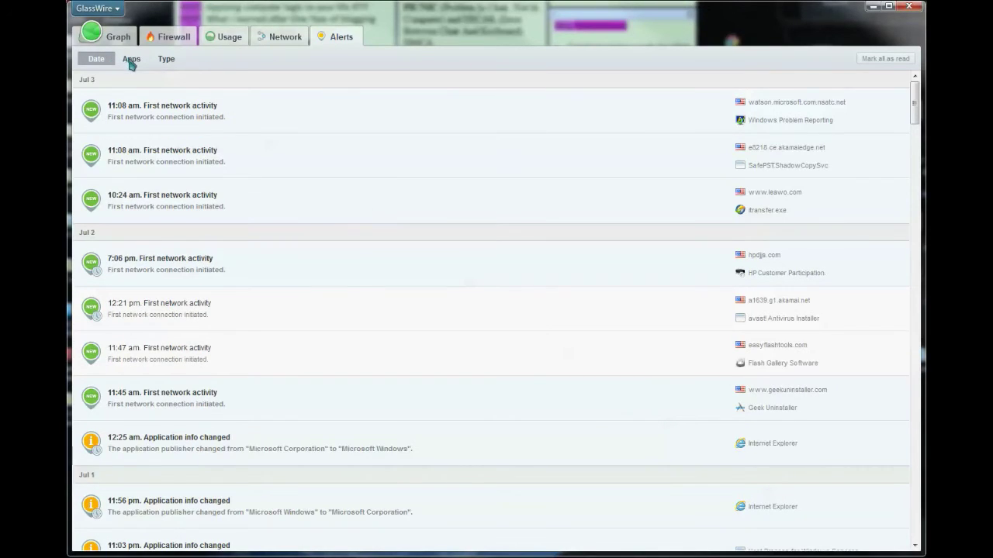
{"action": "left_click", "coordinate": [131, 62]}
{"action": "left_click", "coordinate": [169, 62]}
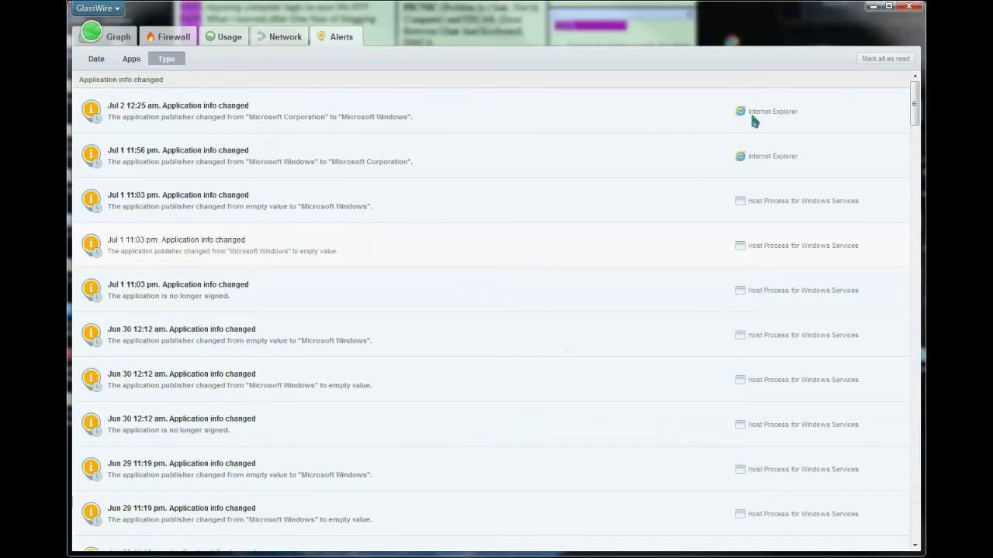
Dismiss the Internet Explorer info card and scroll through the Application info changed alerts
{"action": "mouse_move", "coordinate": [777, 113]}
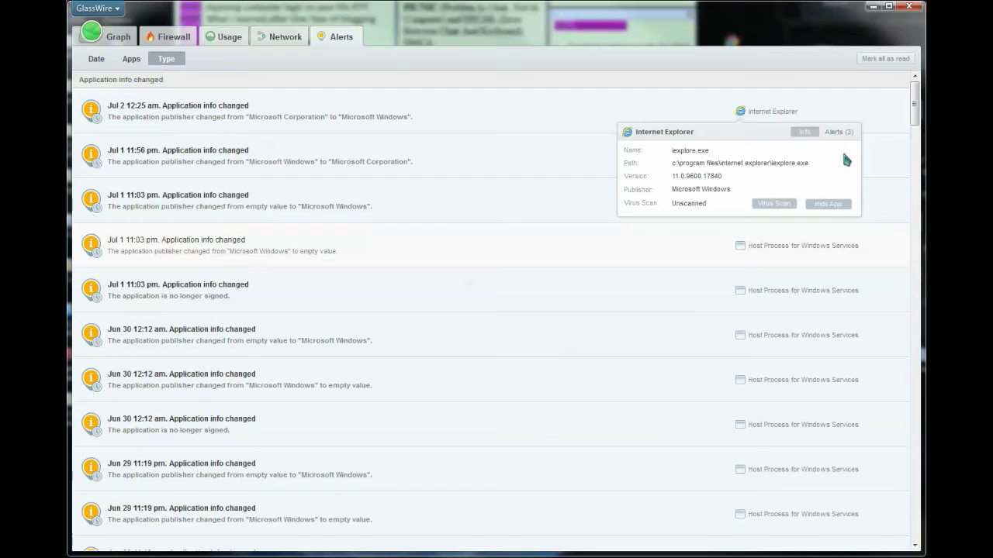
{"action": "left_click", "coordinate": [707, 248]}
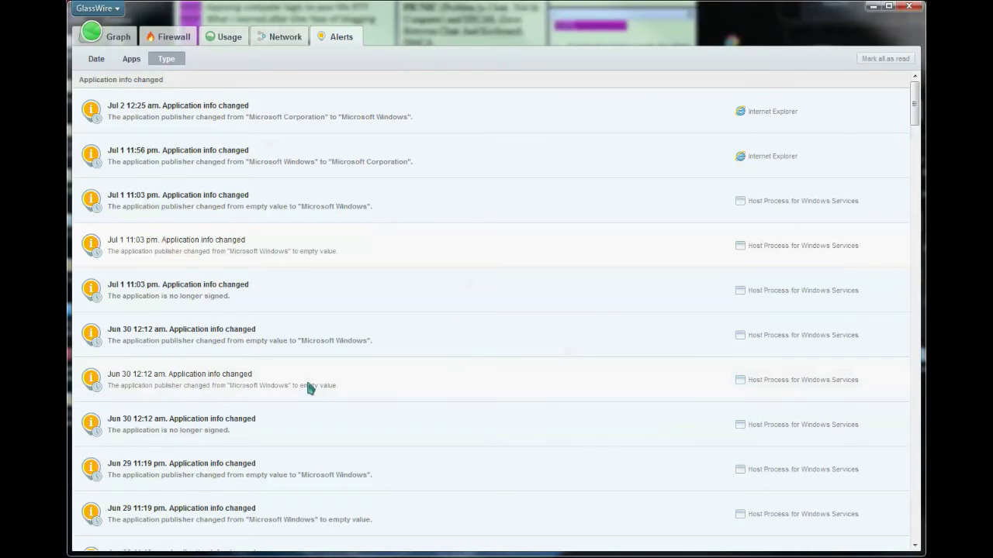
{"action": "scroll", "coordinate": [307, 380], "scroll_direction": "down", "scroll_amount": 5}
{"action": "scroll", "coordinate": [307, 385], "scroll_direction": "down", "scroll_amount": 3}
{"action": "scroll", "coordinate": [302, 350], "scroll_direction": "up", "scroll_amount": 10}
Show all traffic on the Graph tab and apply the Orange & Orchid skin
{"action": "left_click", "coordinate": [117, 36]}
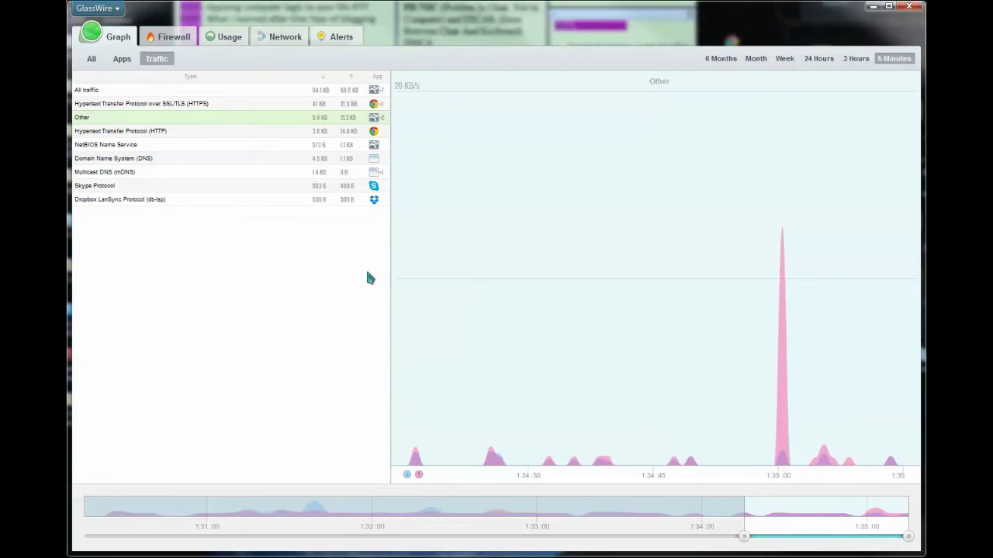
{"action": "left_click", "coordinate": [92, 59]}
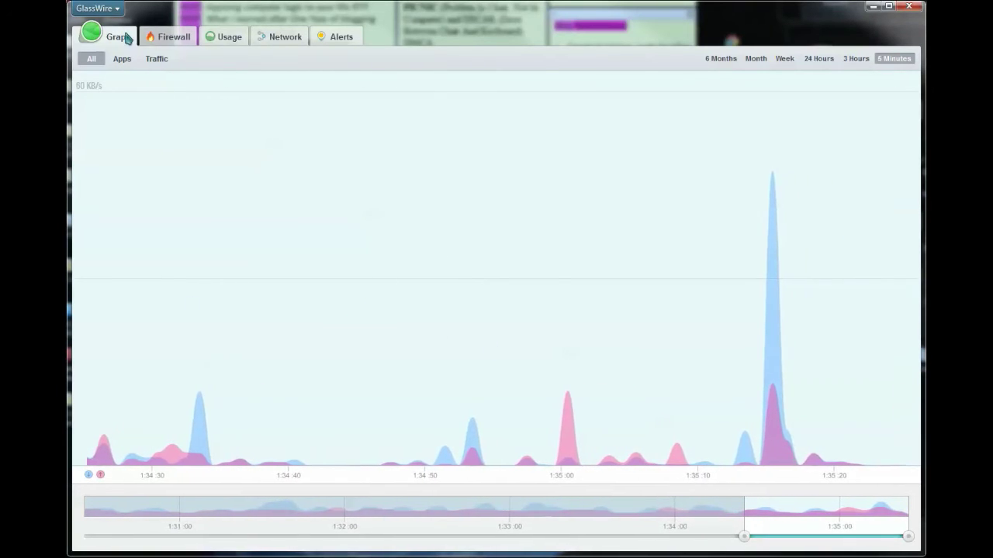
{"action": "left_click", "coordinate": [95, 9]}
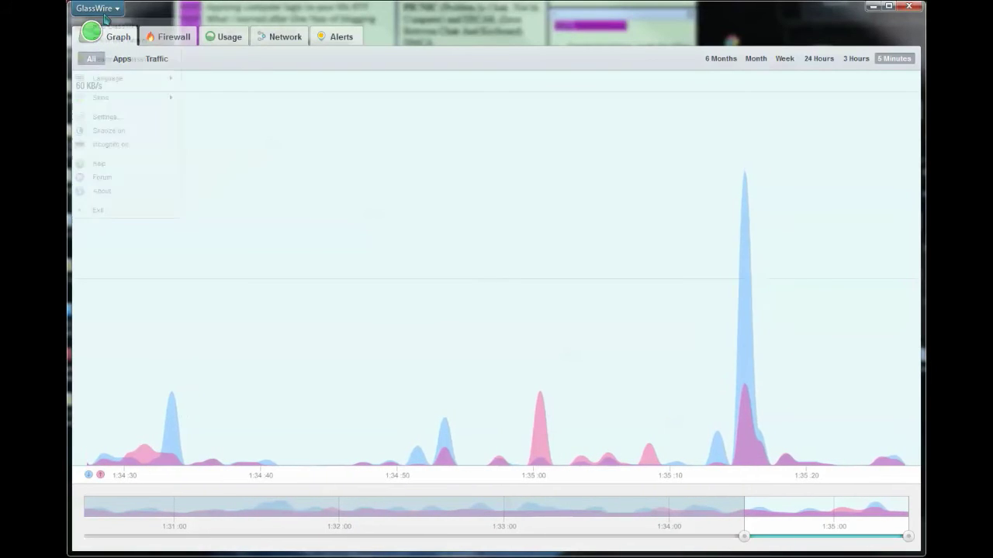
{"action": "mouse_move", "coordinate": [128, 99]}
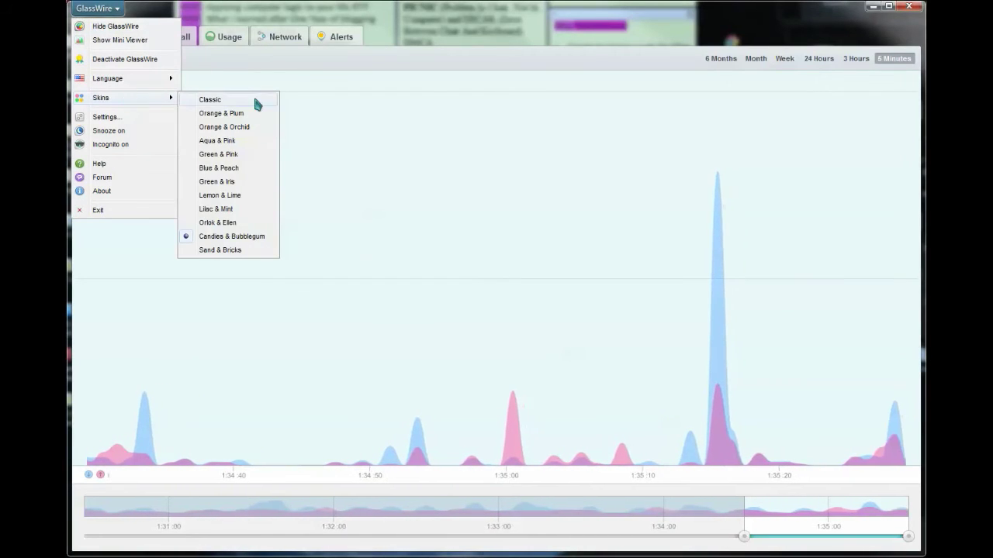
{"action": "left_click", "coordinate": [251, 127]}
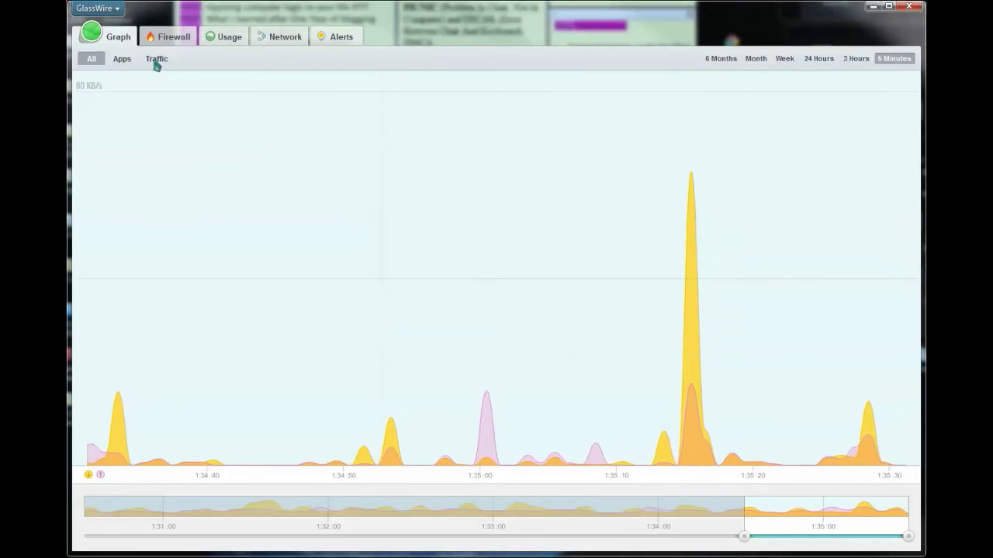
Switch GlassWire's skin to Lilac & Mint
{"action": "left_click", "coordinate": [96, 9]}
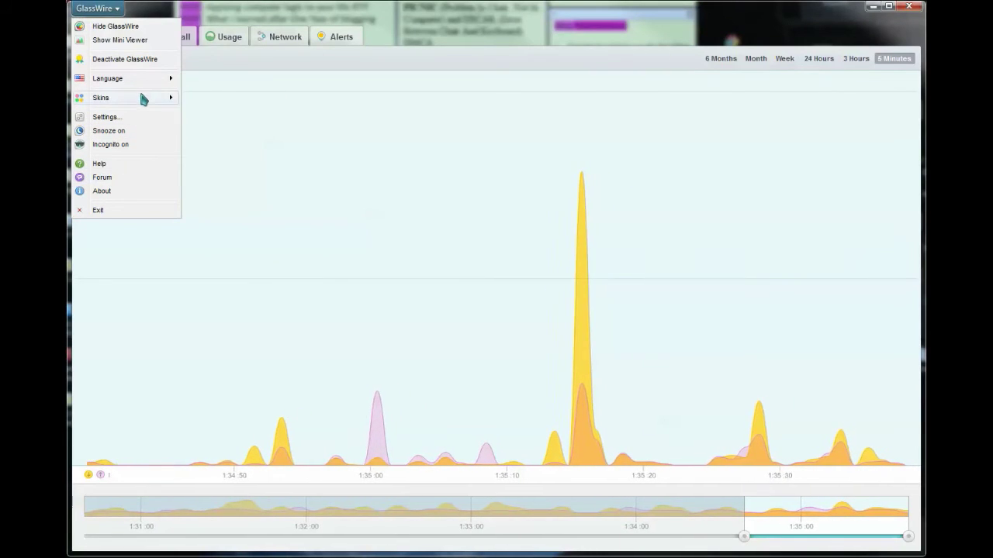
{"action": "mouse_move", "coordinate": [140, 95]}
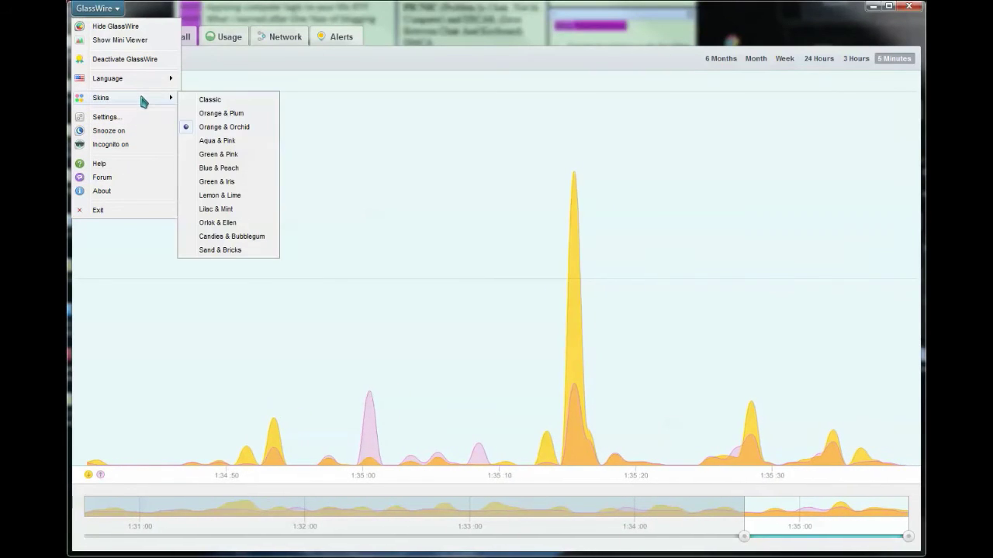
{"action": "left_click", "coordinate": [217, 209]}
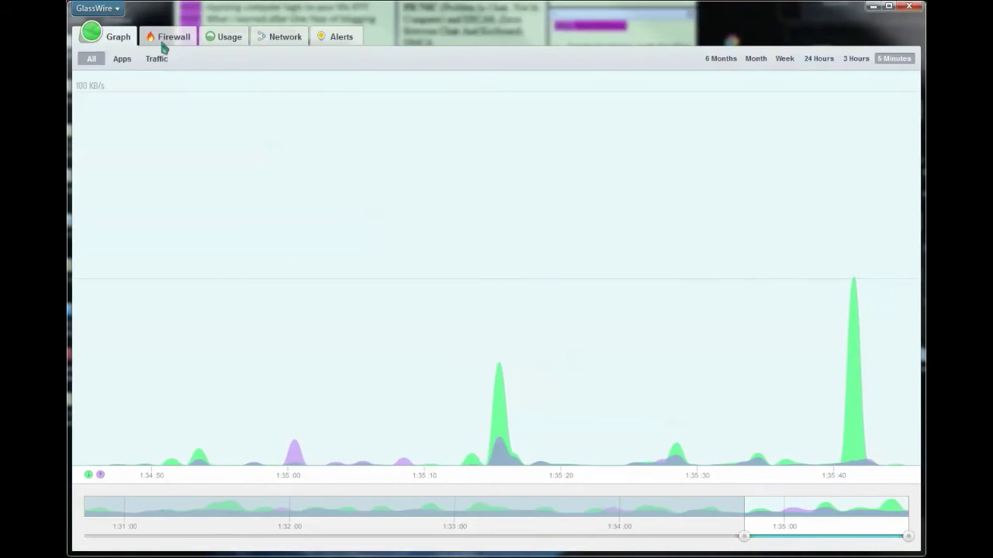
{"action": "left_click", "coordinate": [121, 11]}
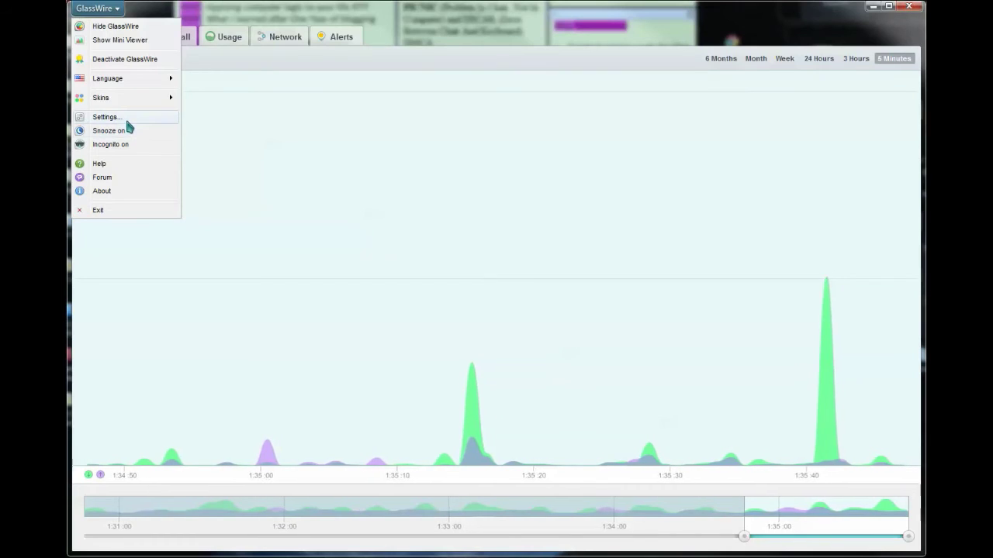
{"action": "left_click", "coordinate": [127, 118]}
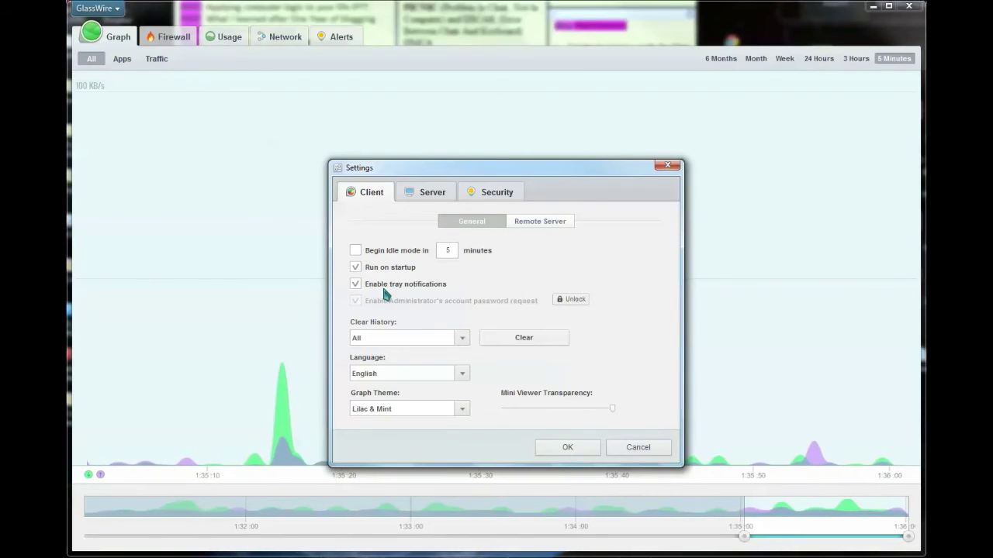
{"action": "left_click", "coordinate": [429, 197]}
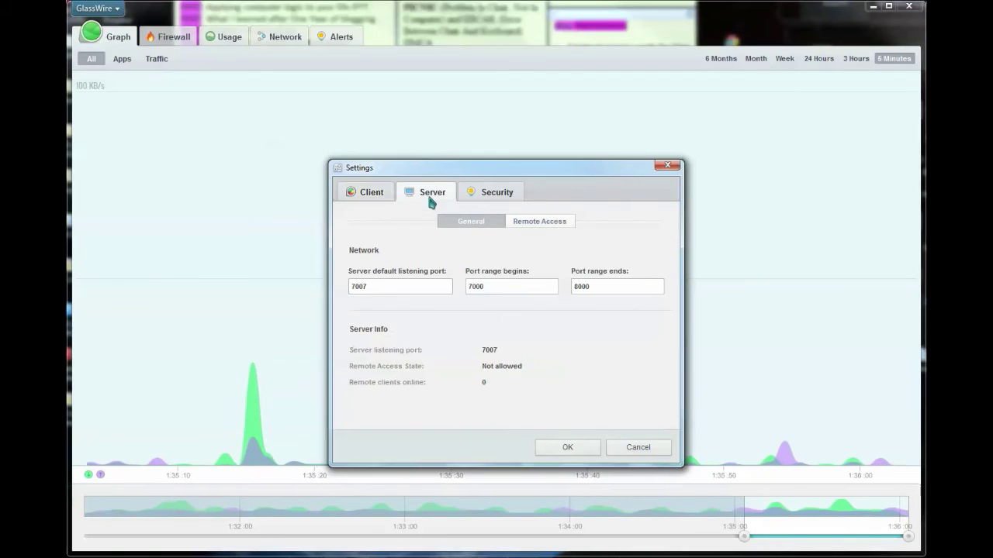
{"action": "left_click", "coordinate": [476, 194]}
{"action": "left_click", "coordinate": [365, 196]}
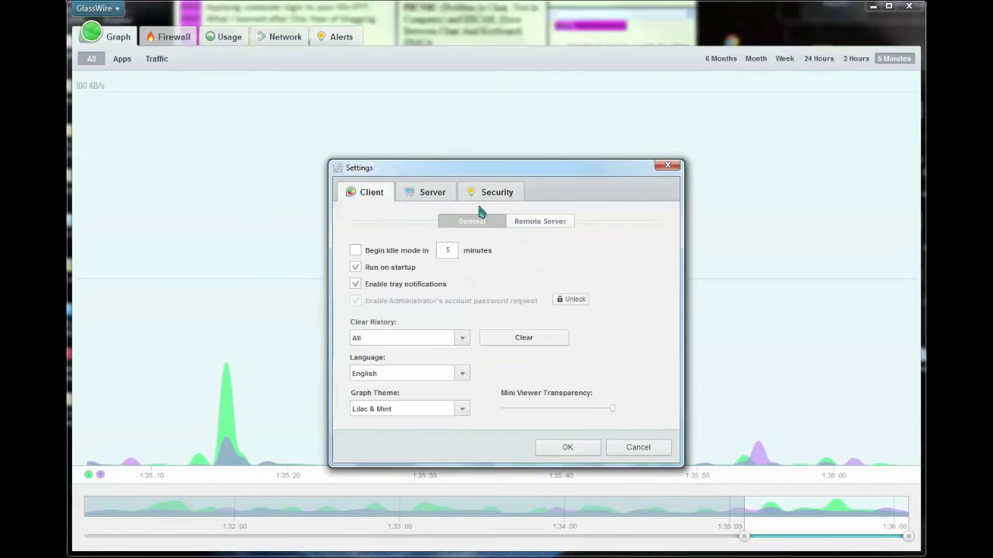
{"action": "left_click", "coordinate": [567, 447]}
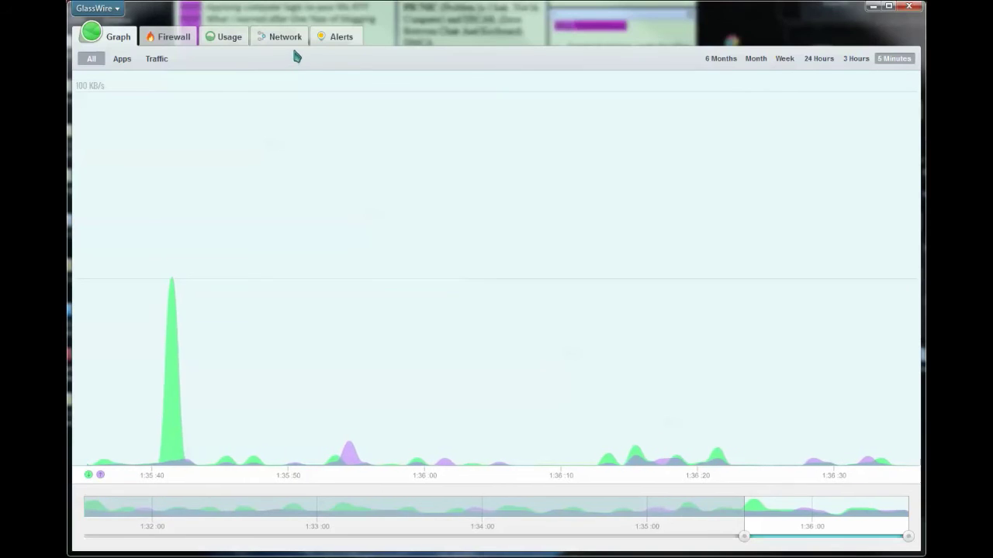
Glance at the Alerts list, then show the firewall list of apps and hosts
{"action": "left_click", "coordinate": [338, 45]}
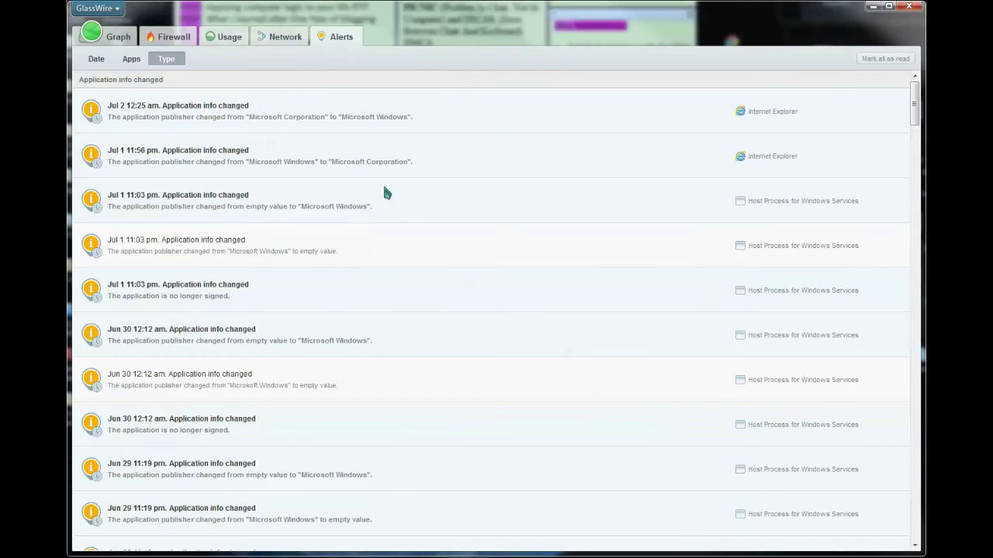
{"action": "left_click", "coordinate": [171, 37]}
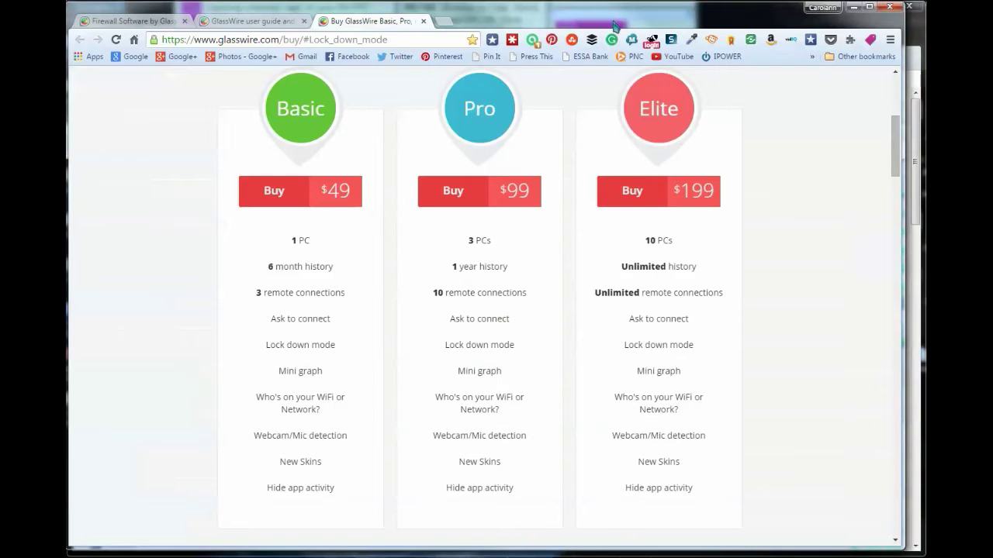
View the GlassWire User Guide tab and scroll its topics, from Installation to Timeline and Sliders
{"action": "left_click", "coordinate": [276, 26]}
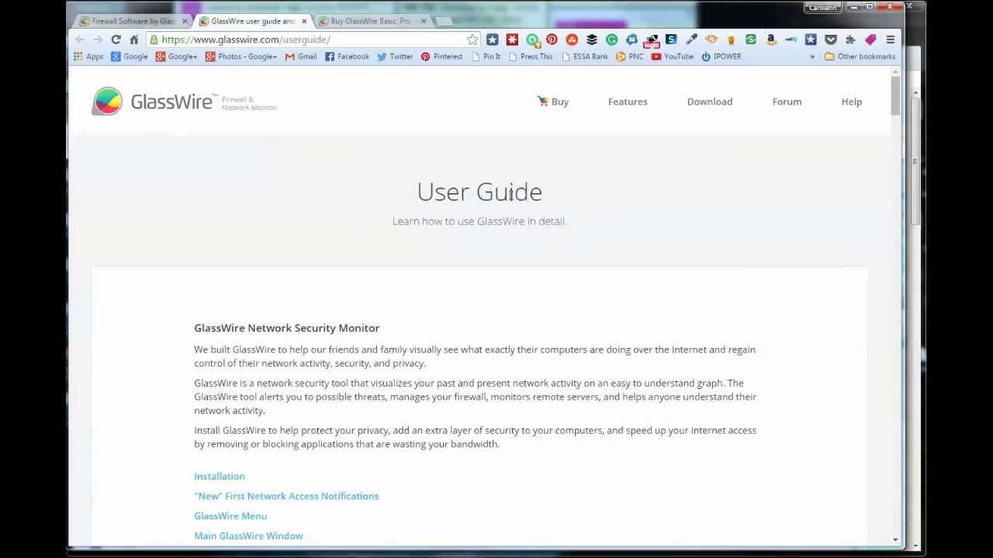
{"action": "left_click_drag", "start_coordinate": [897, 113], "coordinate": [934, 155]}
{"action": "scroll", "coordinate": [155, 260], "scroll_direction": "down", "scroll_amount": 4}
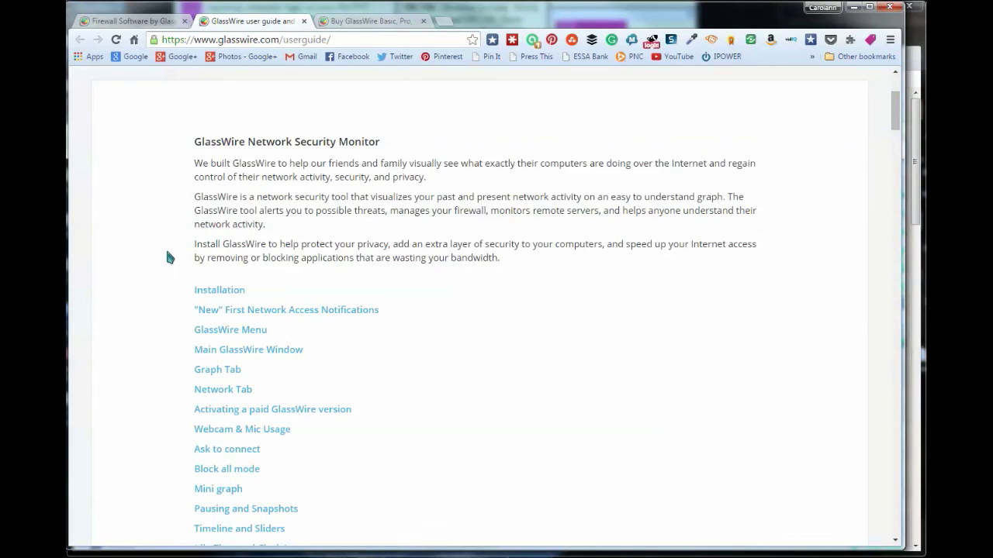
{"action": "scroll", "coordinate": [267, 287], "scroll_direction": "up", "scroll_amount": 4}
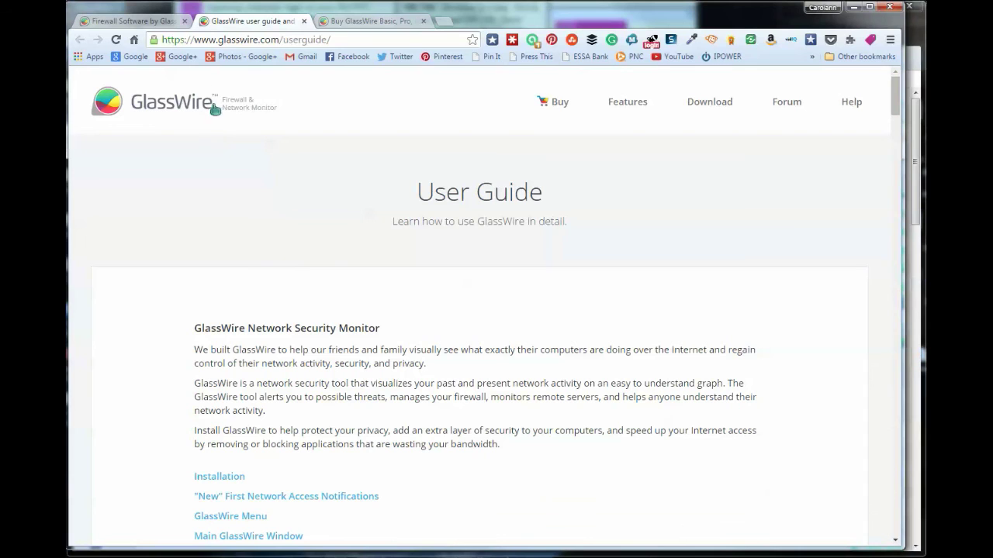
Scroll through the Firewall Software by GlassWire home page, then go back to the Buy GlassWire tab
{"action": "left_click", "coordinate": [147, 26]}
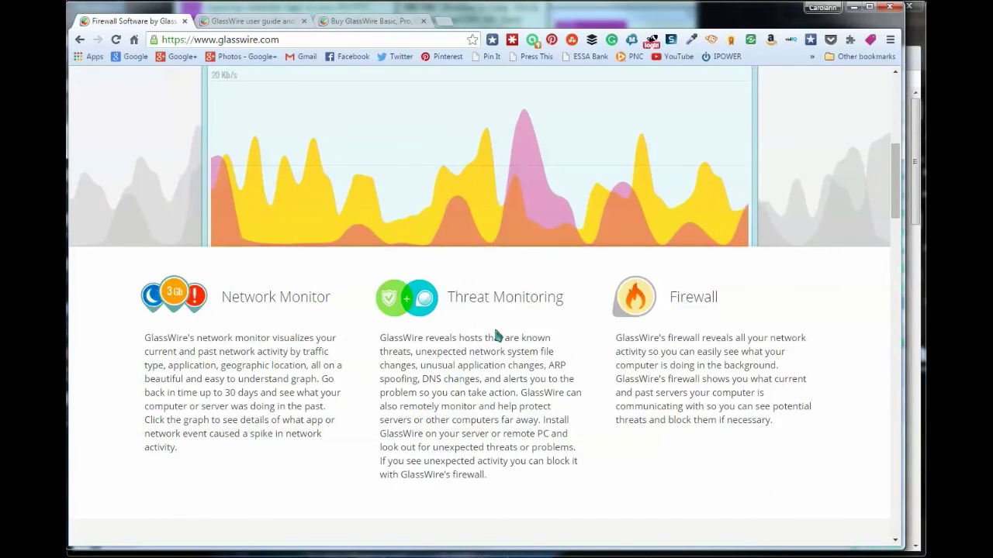
{"action": "scroll", "coordinate": [504, 348], "scroll_direction": "down", "scroll_amount": 5}
{"action": "scroll", "coordinate": [508, 355], "scroll_direction": "down", "scroll_amount": 6}
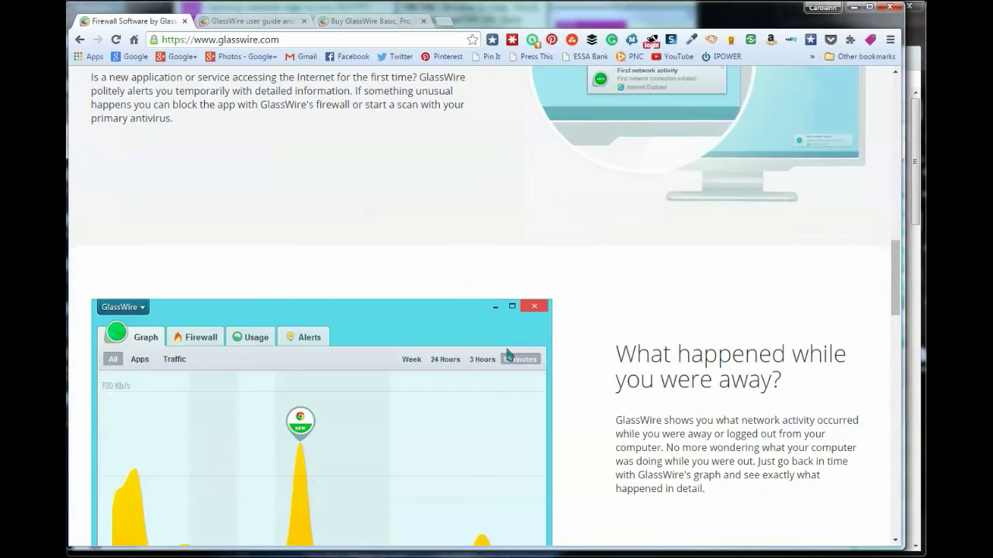
{"action": "scroll", "coordinate": [501, 346], "scroll_direction": "down", "scroll_amount": 4}
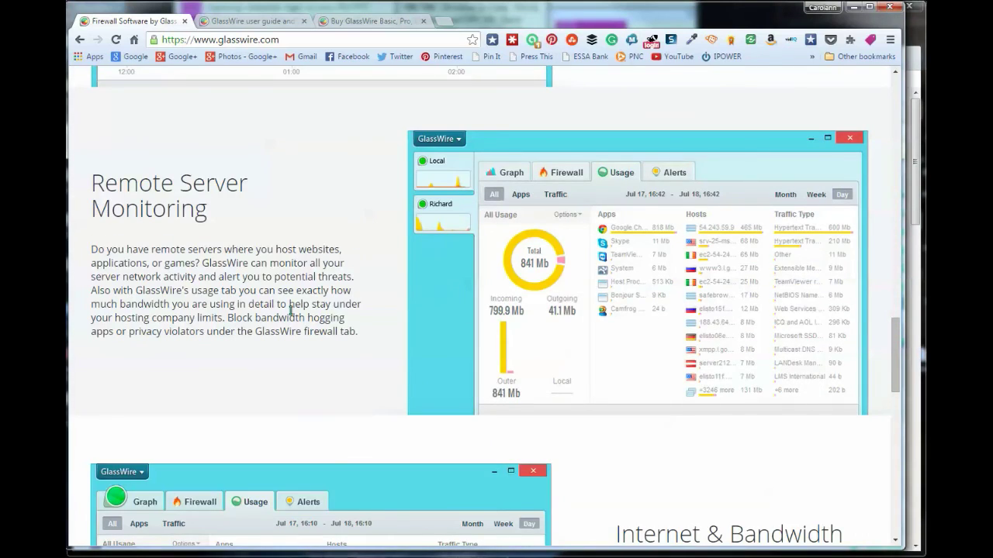
{"action": "scroll", "coordinate": [292, 311], "scroll_direction": "down", "scroll_amount": 4}
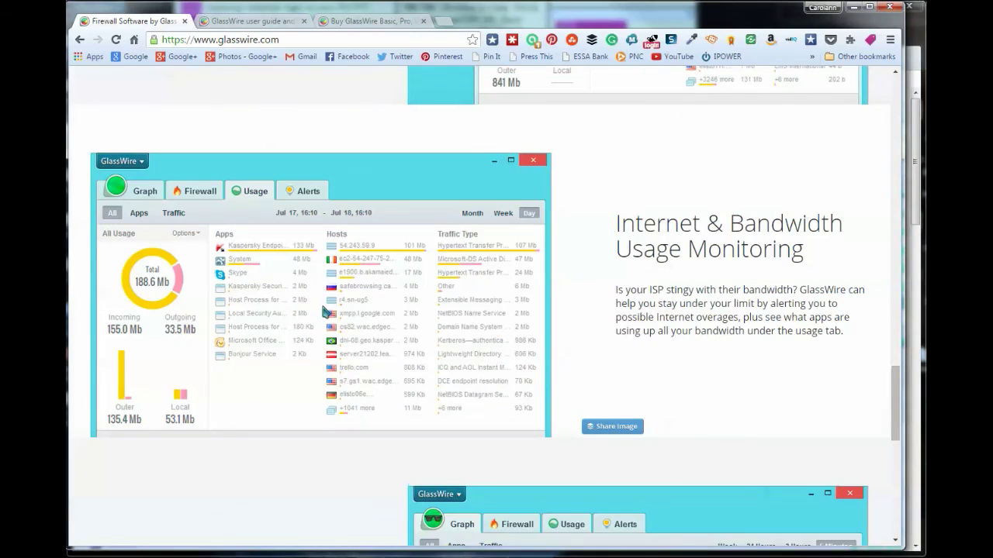
{"action": "scroll", "coordinate": [325, 312], "scroll_direction": "down", "scroll_amount": 8}
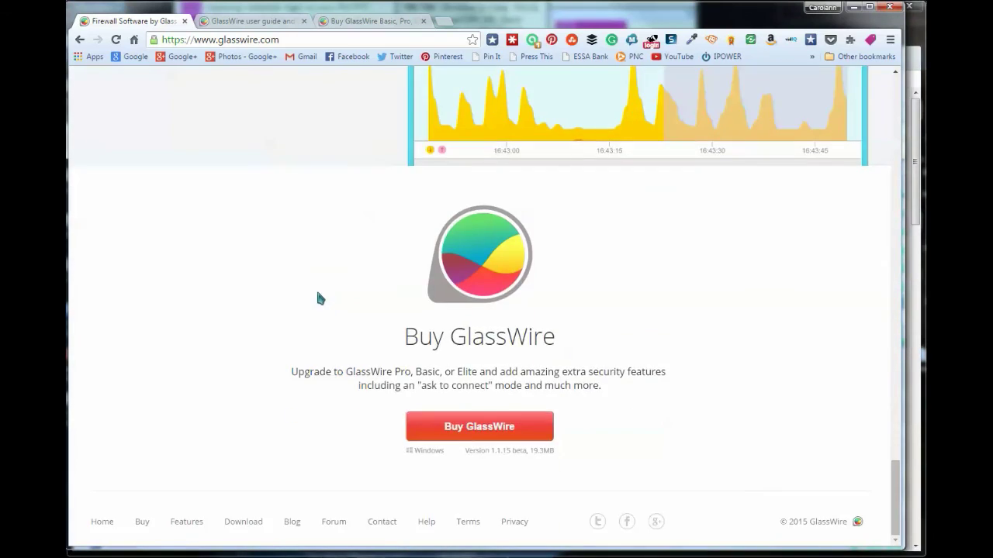
{"action": "scroll", "coordinate": [318, 297], "scroll_direction": "up", "scroll_amount": 20}
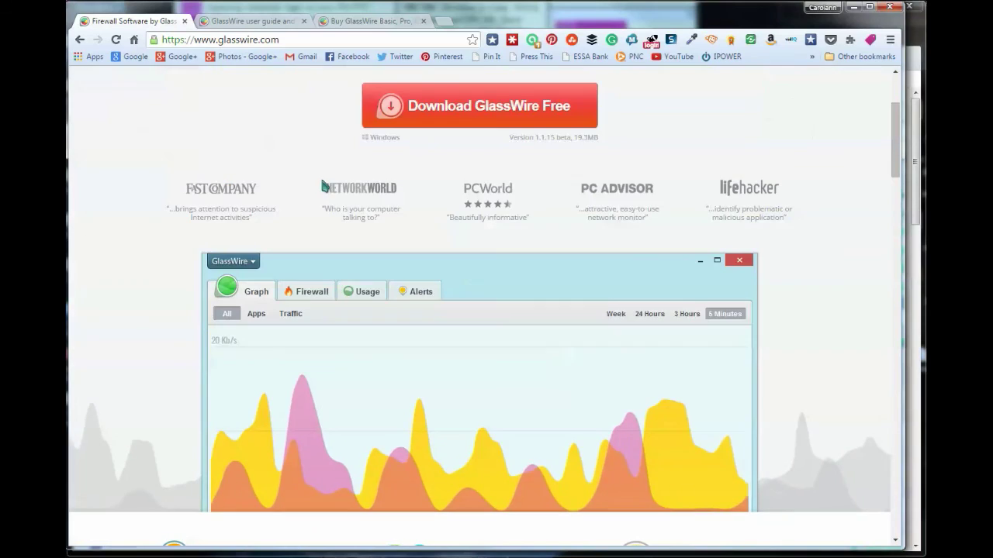
{"action": "left_click", "coordinate": [333, 23]}
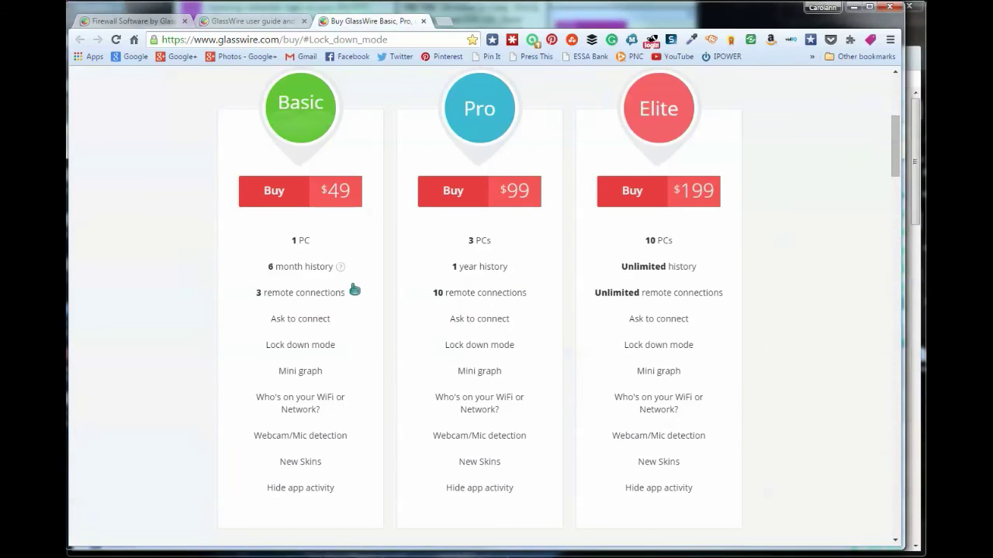